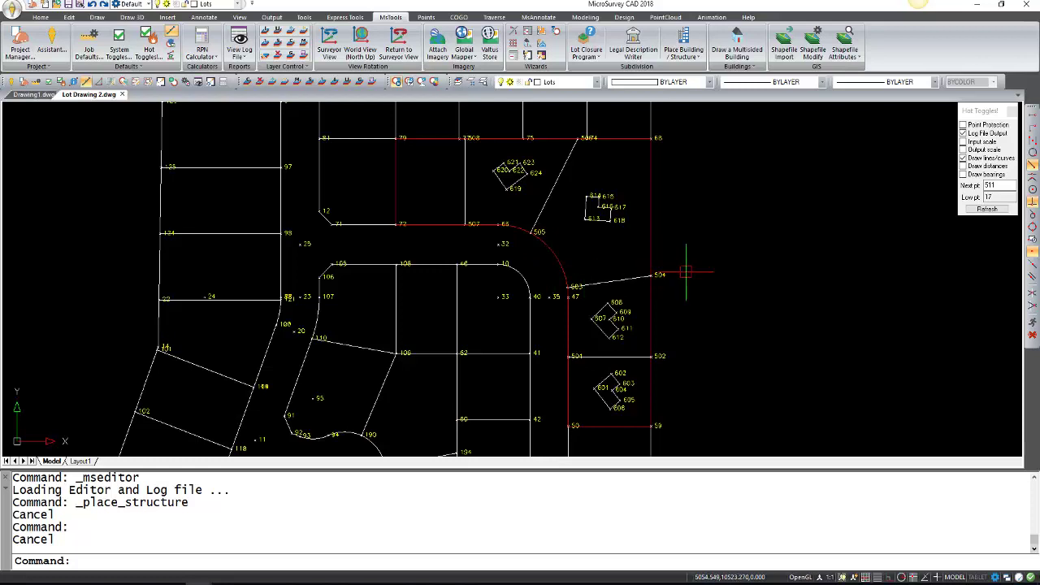
Step: Pan and zoom so the red-outlined lot near points 72–79 fills the view
middle_click_drag(695, 276, 705, 277)
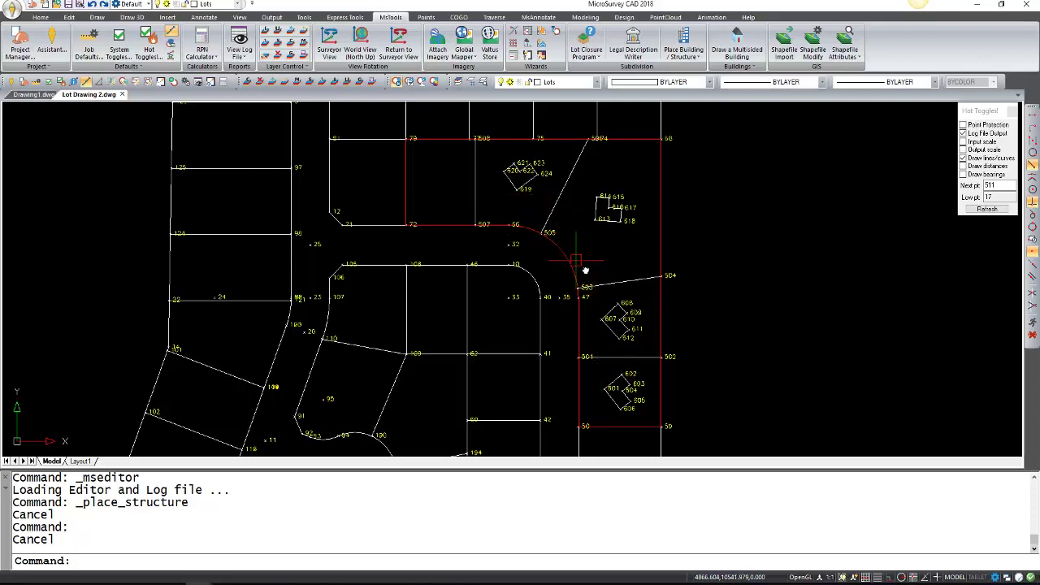
middle_click_drag(585, 270, 611, 302)
scroll(475, 241, "up", 4)
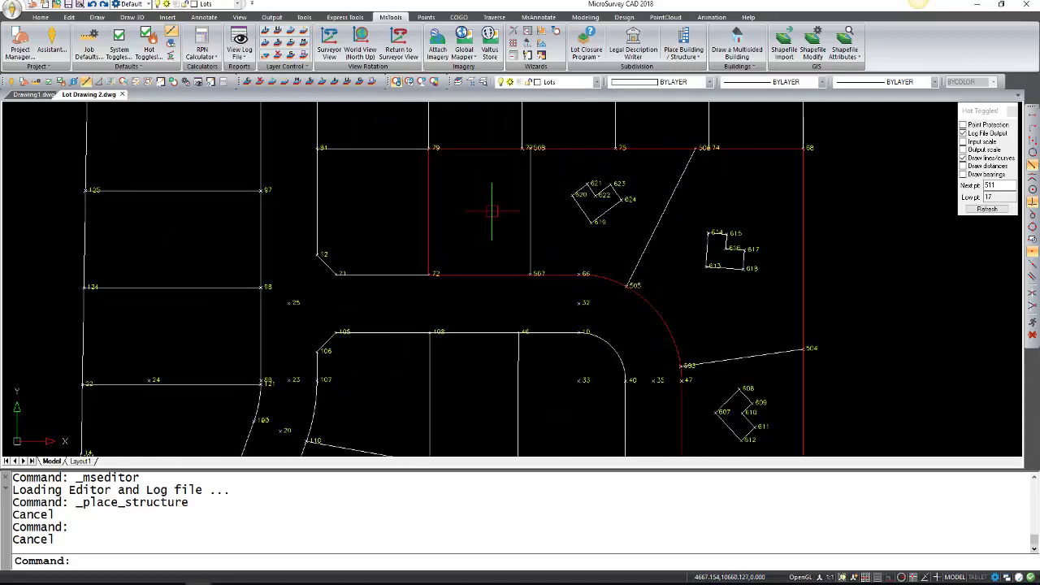
middle_click_drag(492, 211, 502, 229)
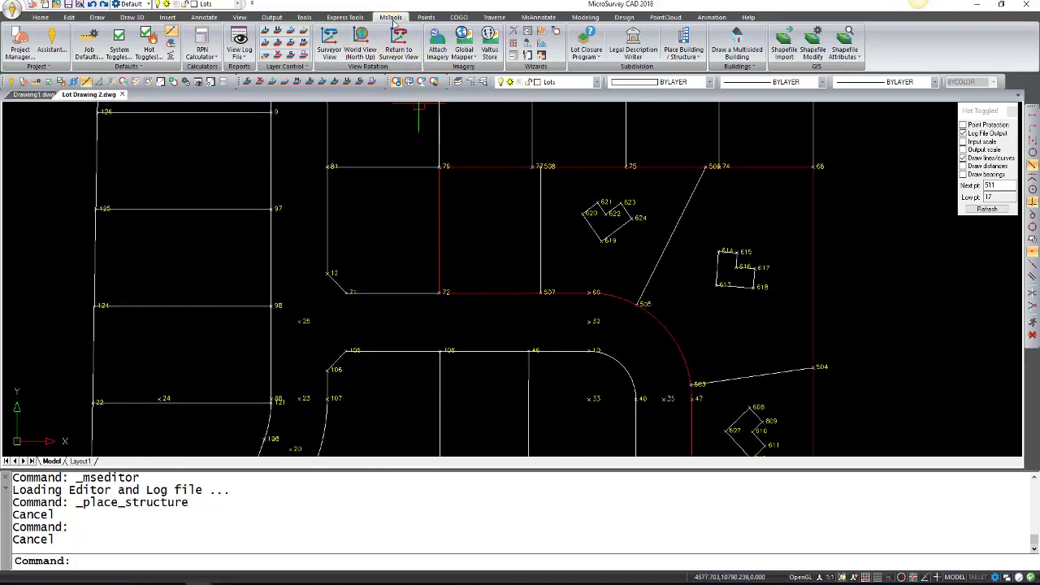
Step: Insert LShape building A5 into lot 5 at elevation 100, starting at point 625
left_click(685, 54)
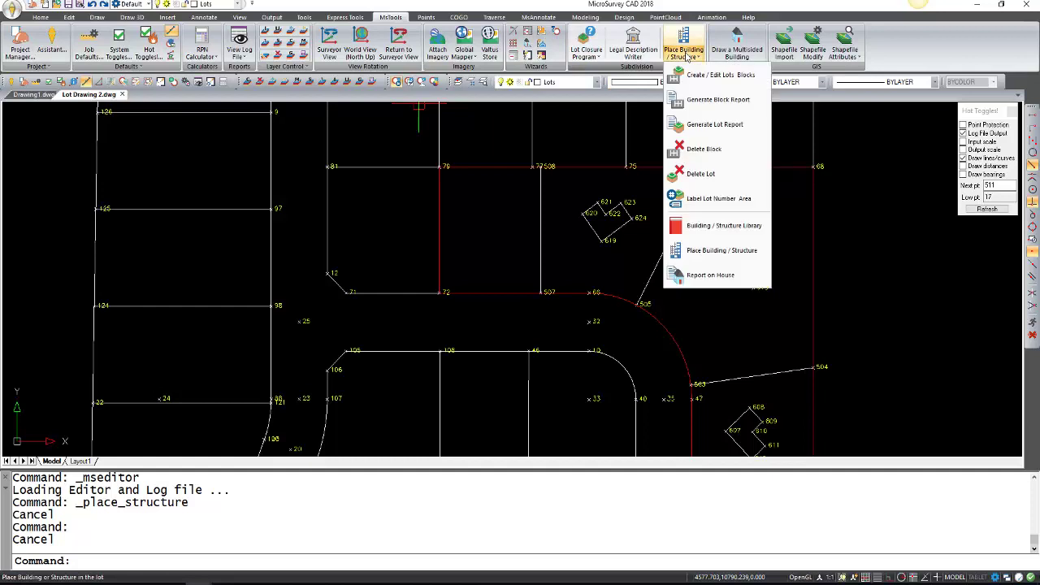
left_click(711, 252)
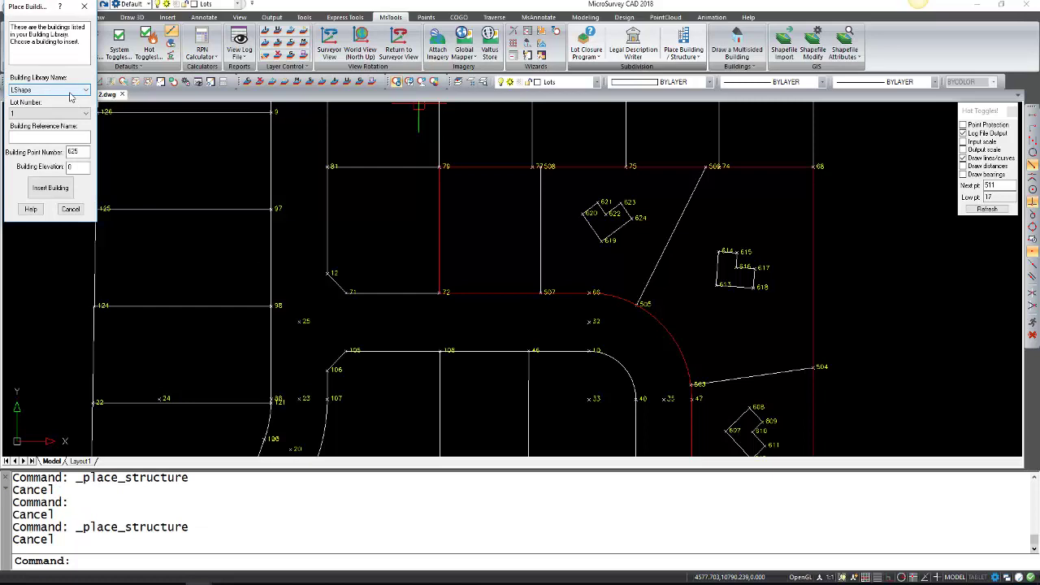
left_click(70, 90)
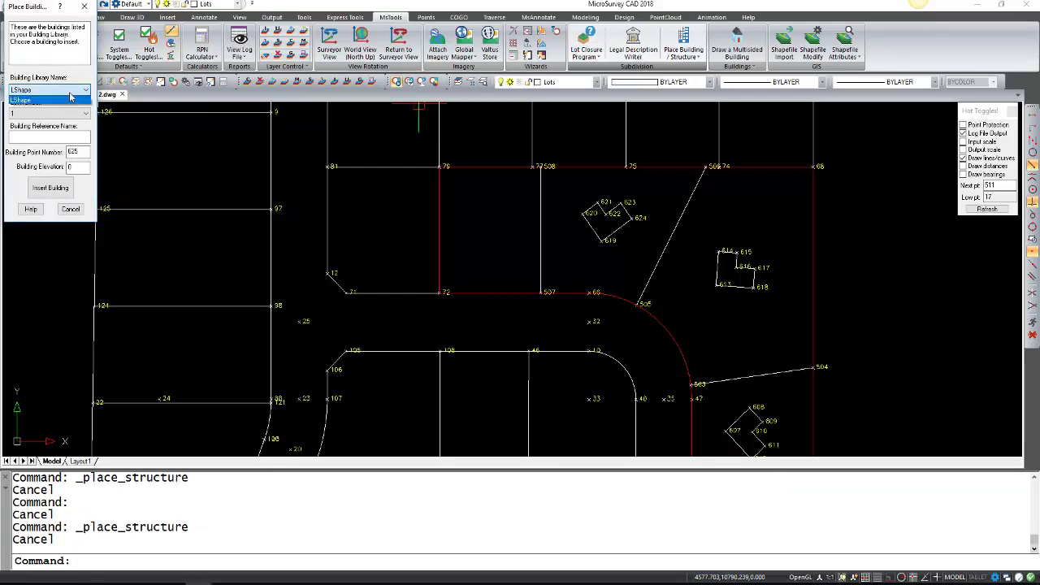
left_click(70, 99)
left_click(73, 113)
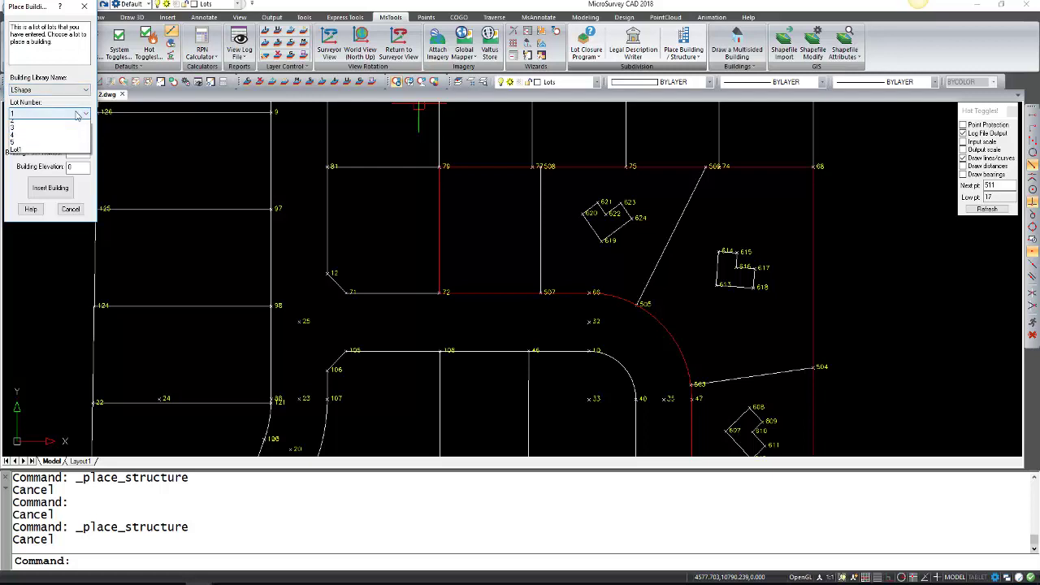
left_click(61, 153)
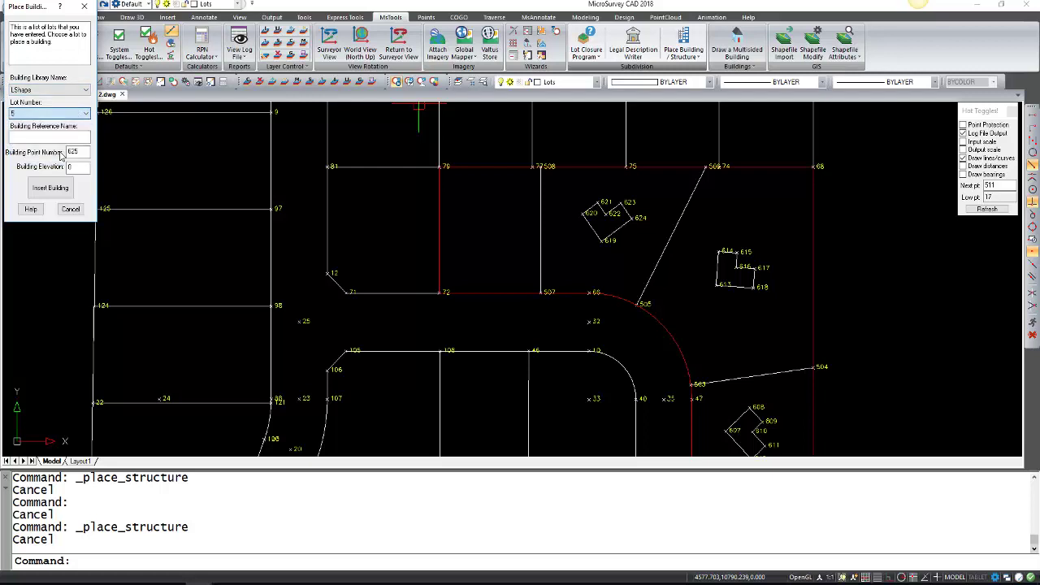
left_click(46, 139)
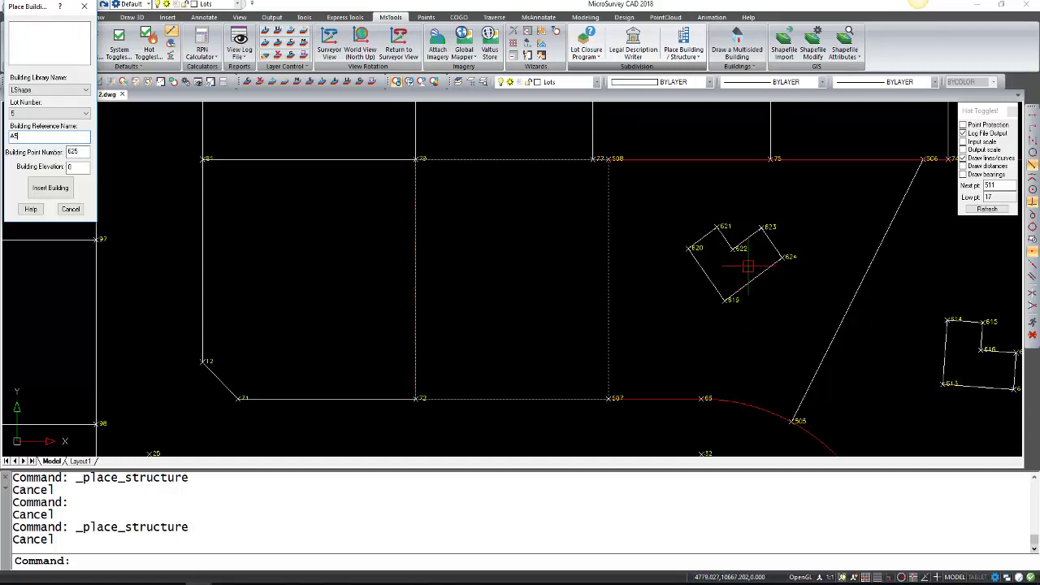
left_click(84, 170)
double_click(84, 170)
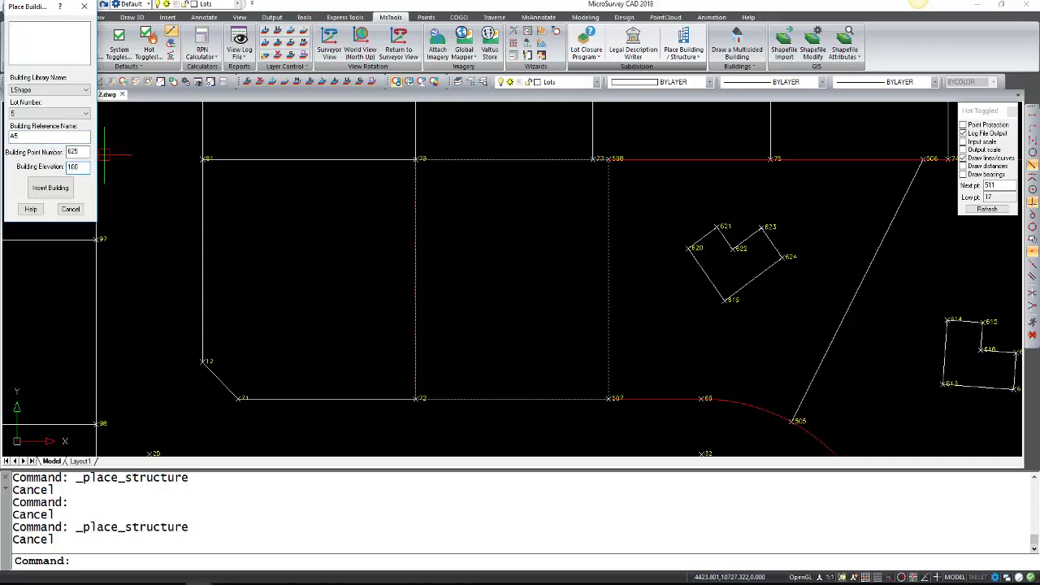
left_click(51, 188)
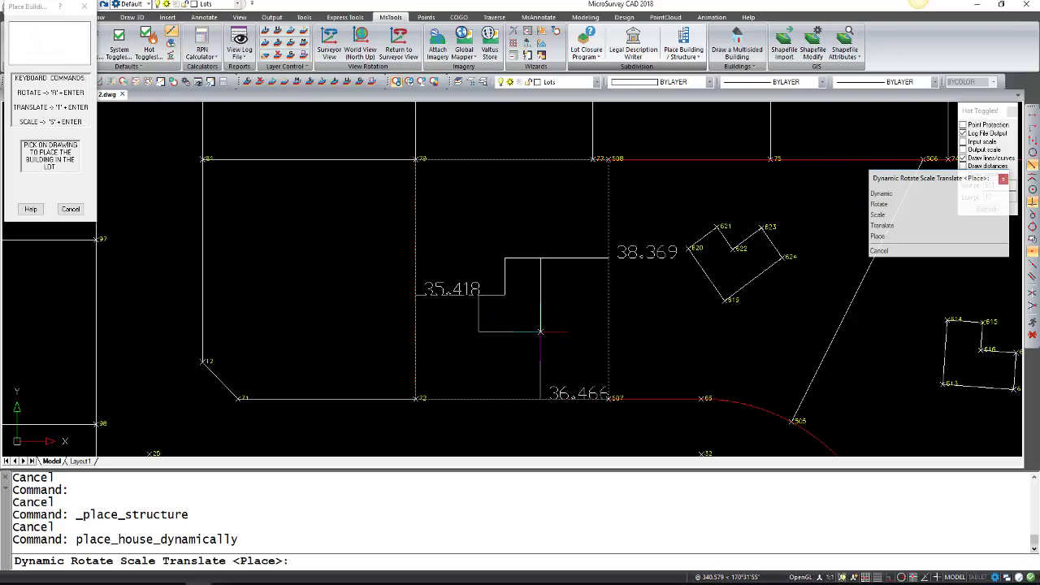
Step: Confirm the placement of house A5 in lot 5, storing corners 625–630
left_click(540, 331)
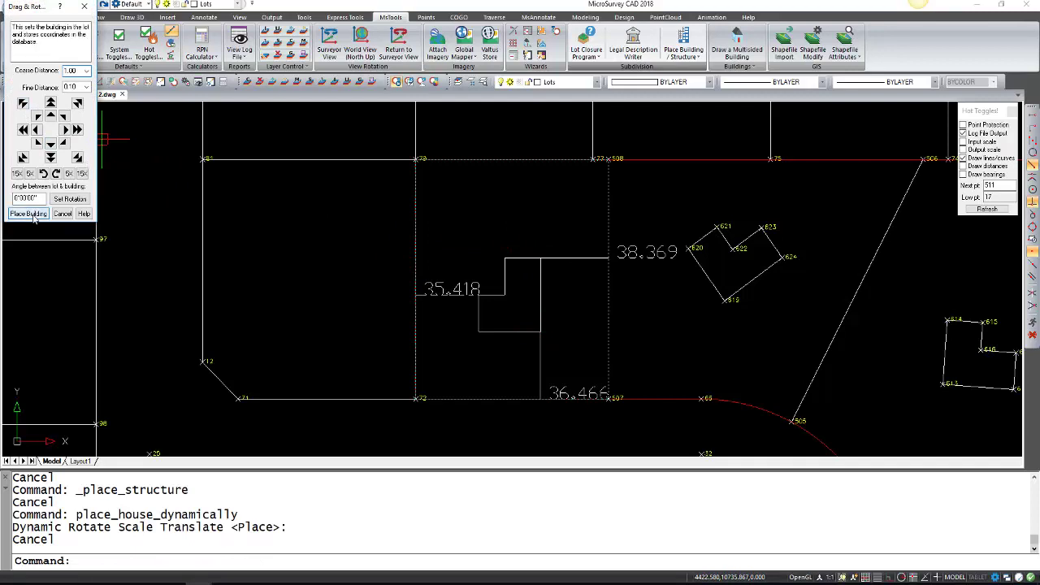
left_click(32, 216)
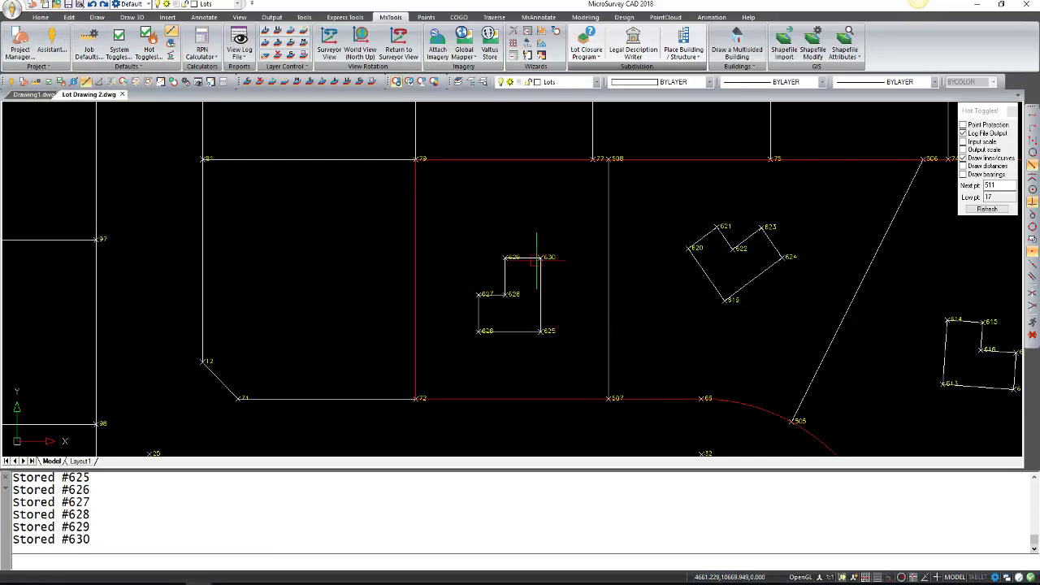
Step: Zoom out and pan to show lot 5's house beside the lots on the curved street
scroll(569, 341, "down", 5)
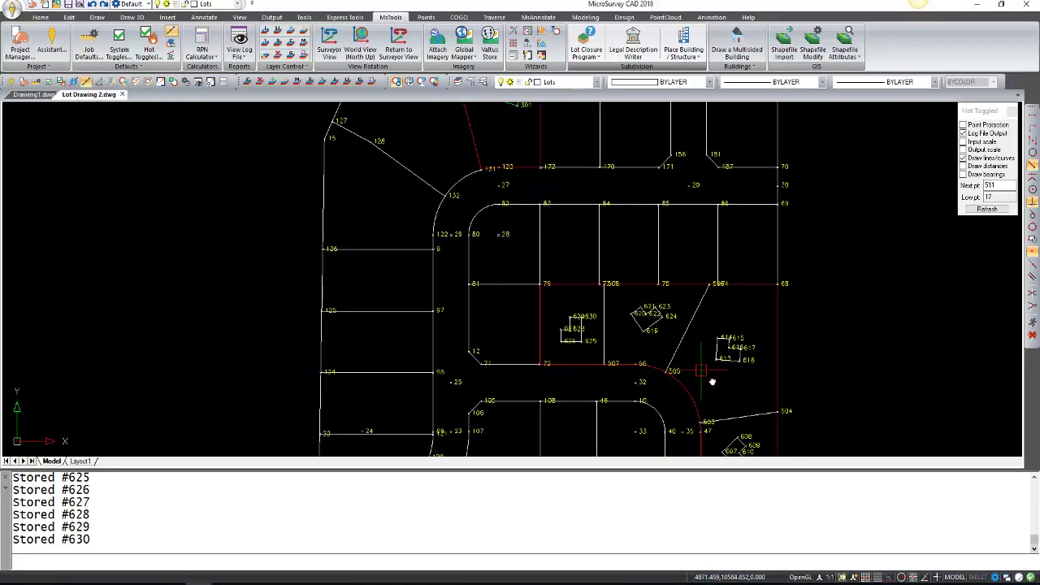
middle_click_drag(712, 381, 615, 276)
scroll(613, 268, "up", 1)
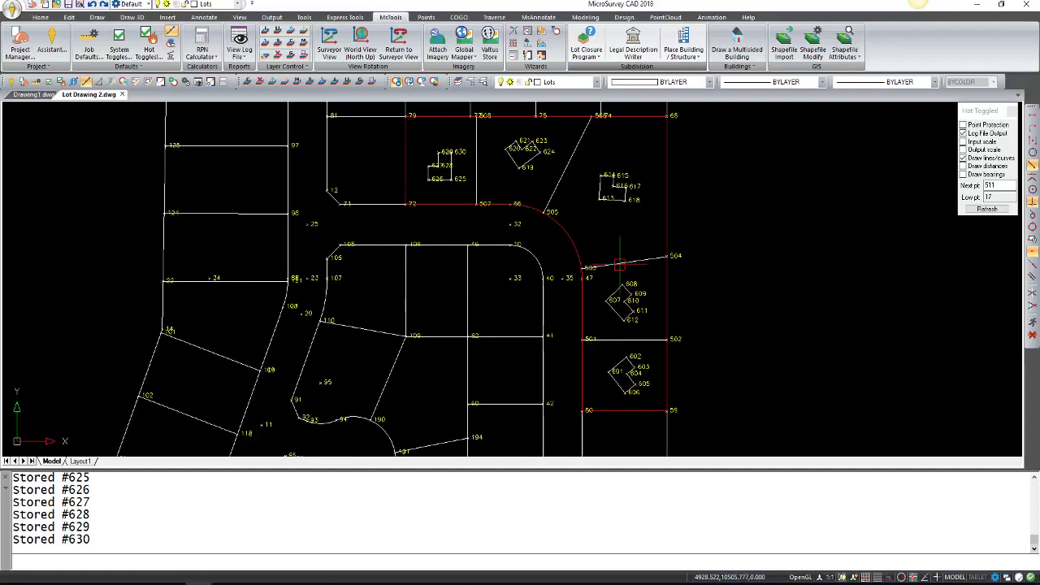
Step: Start a Block Report saved as Block20 on the Desktop
left_click(239, 56)
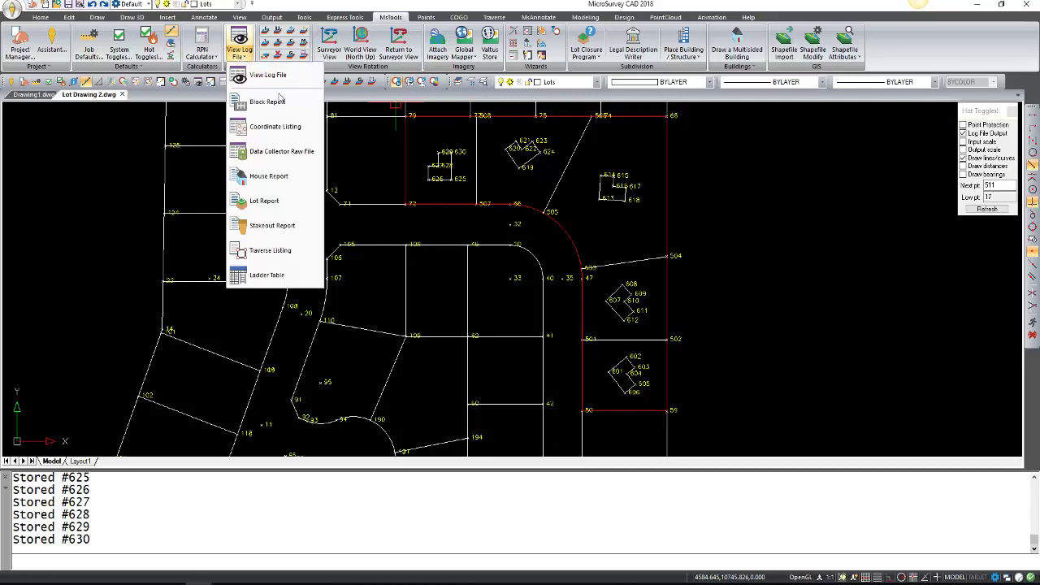
left_click(283, 111)
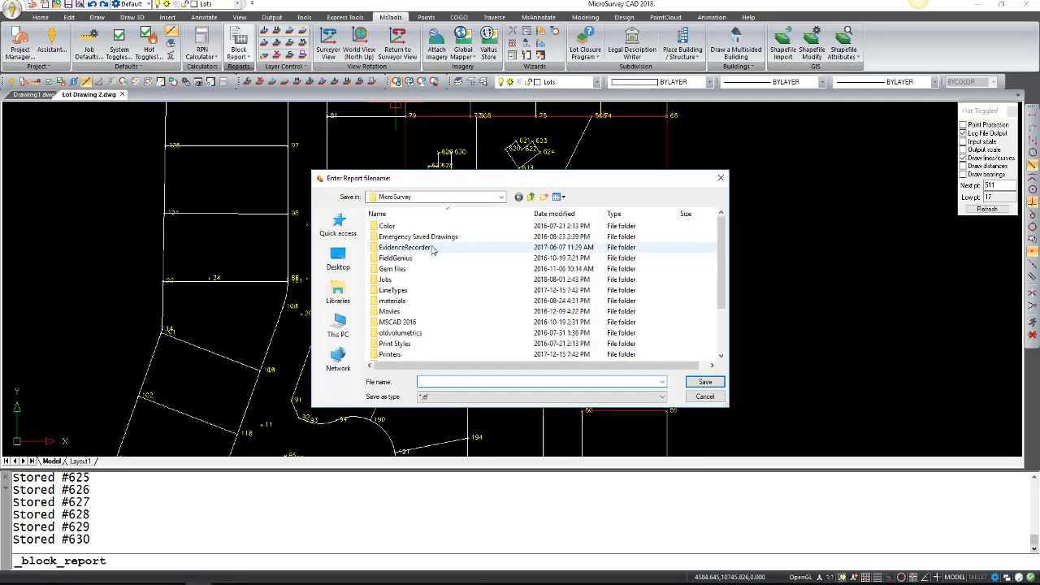
left_click(338, 258)
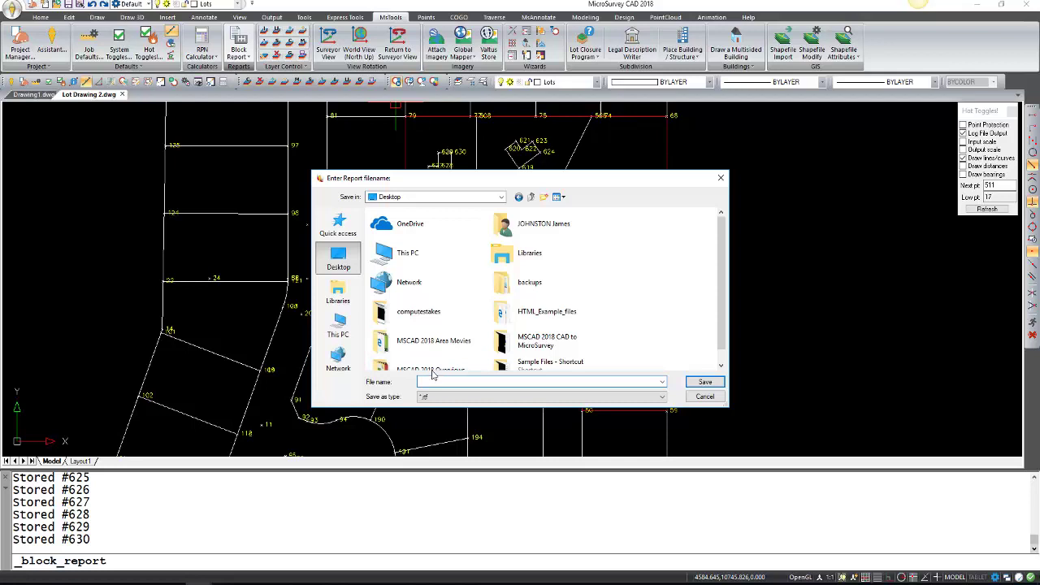
type("Block20")
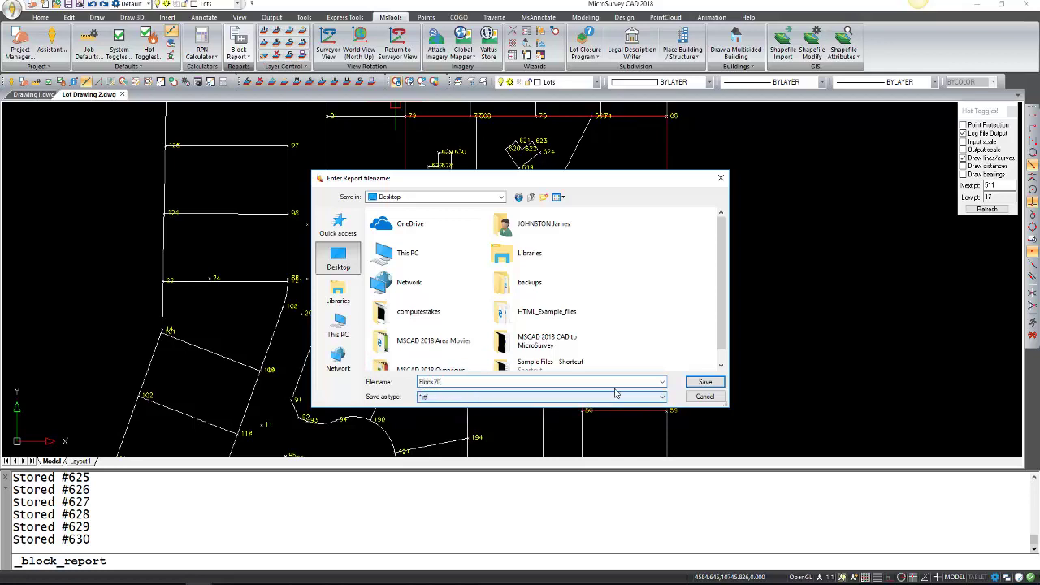
left_click(704, 381)
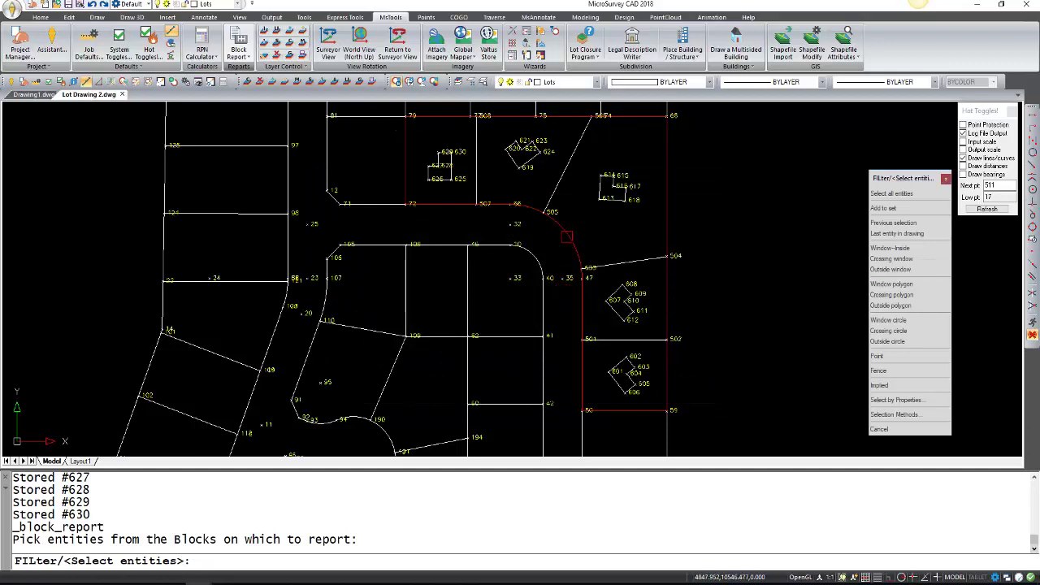
Step: Pick the red block boundary near point 505 to produce the 23.320-acre block report
left_click(566, 237)
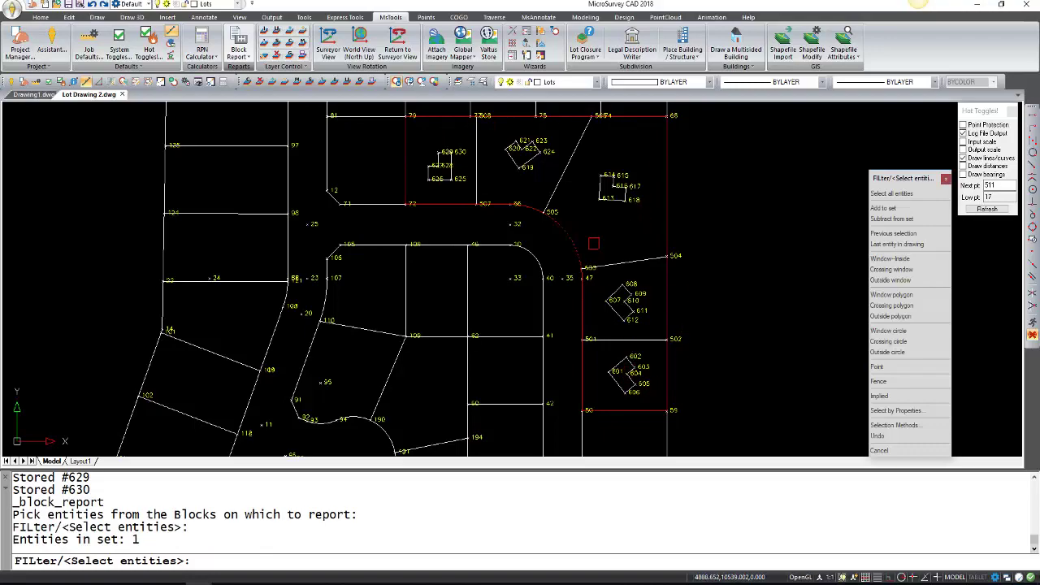
key("Return")
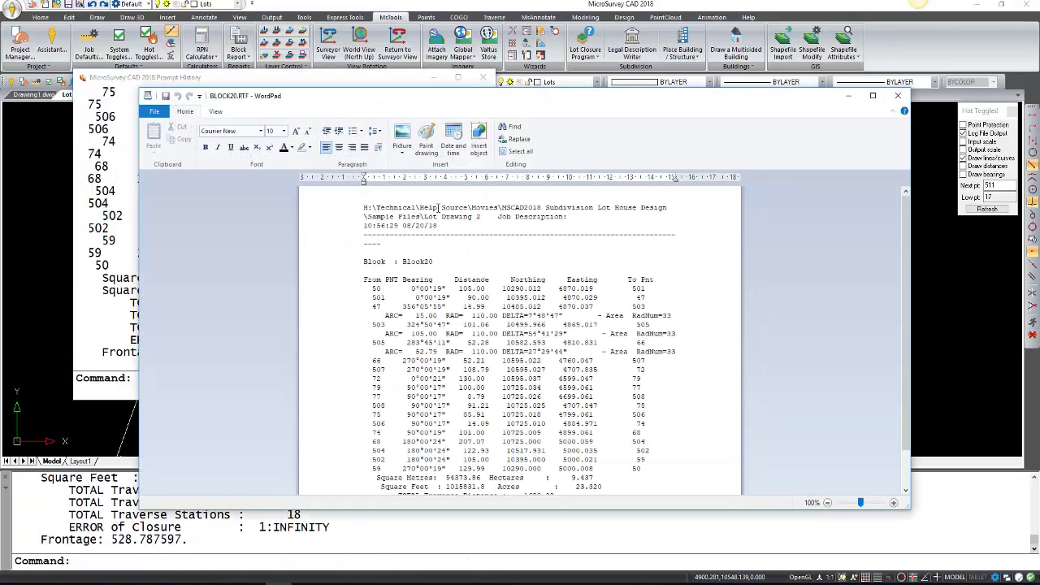
Step: Close the Block20 report in WordPad and the Prompt History window
left_click_drag(488, 105, 490, 98)
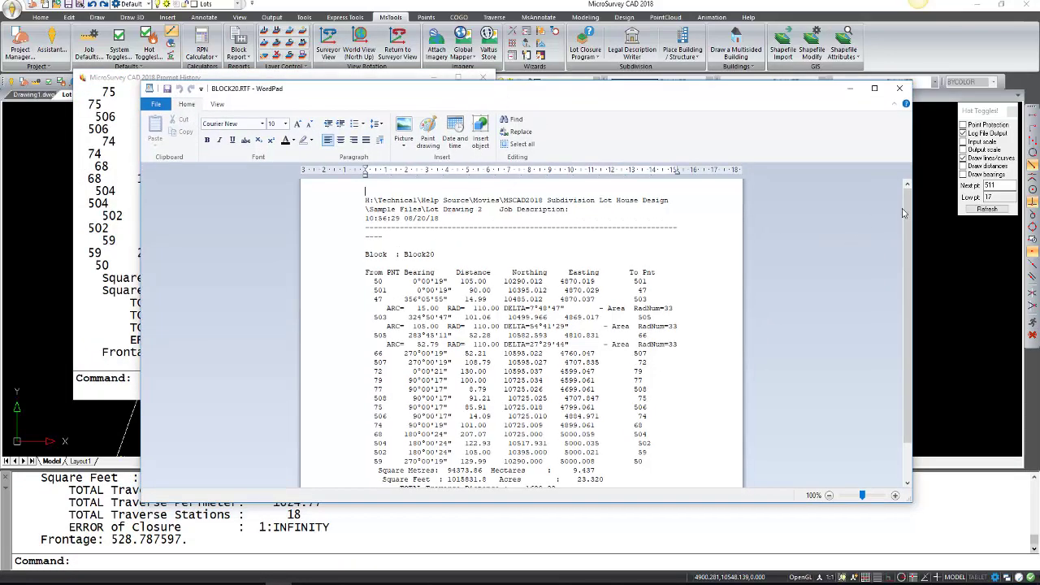
left_click_drag(908, 213, 908, 256)
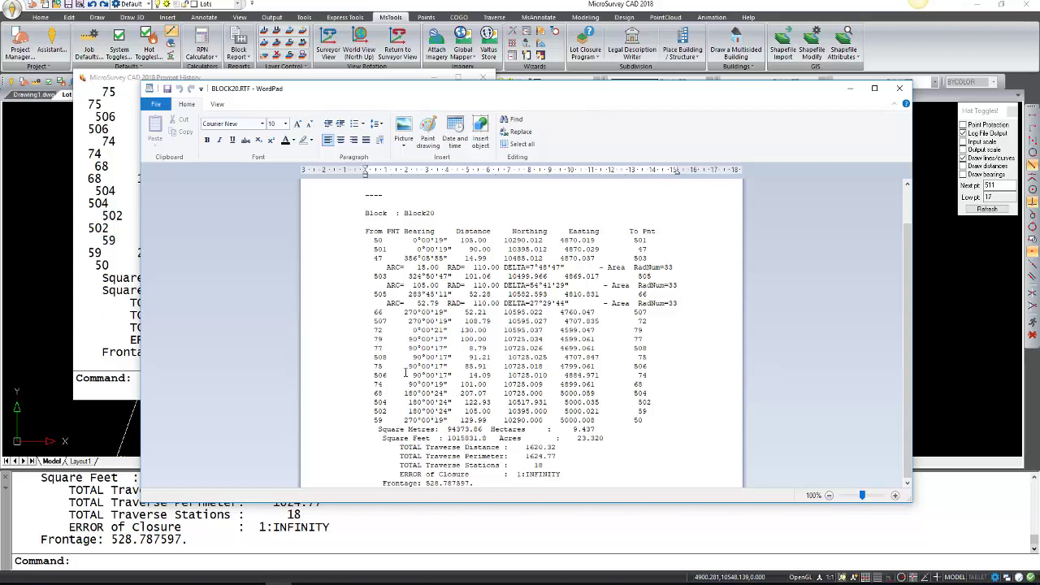
left_click(157, 105)
left_click(899, 88)
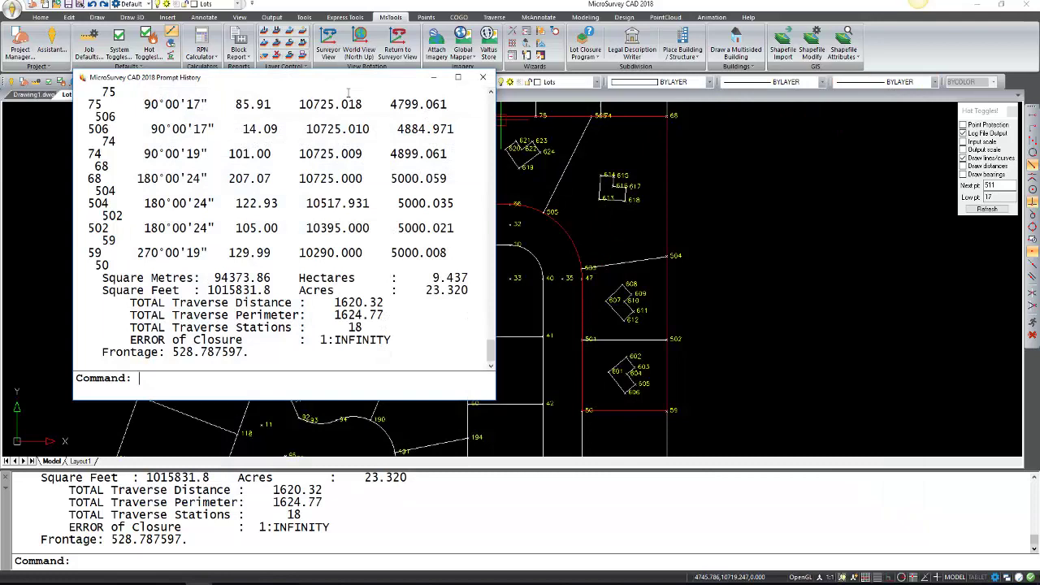
mouse_move(344, 87)
left_mouse_down()
mouse_move(355, 86)
mouse_move(350, 104)
left_mouse_up()
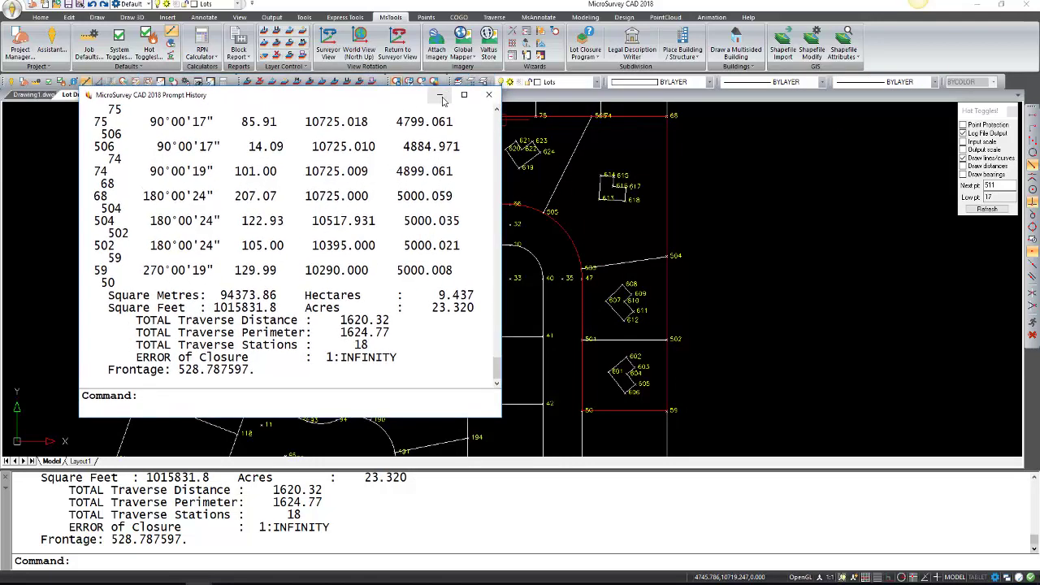
left_click(489, 95)
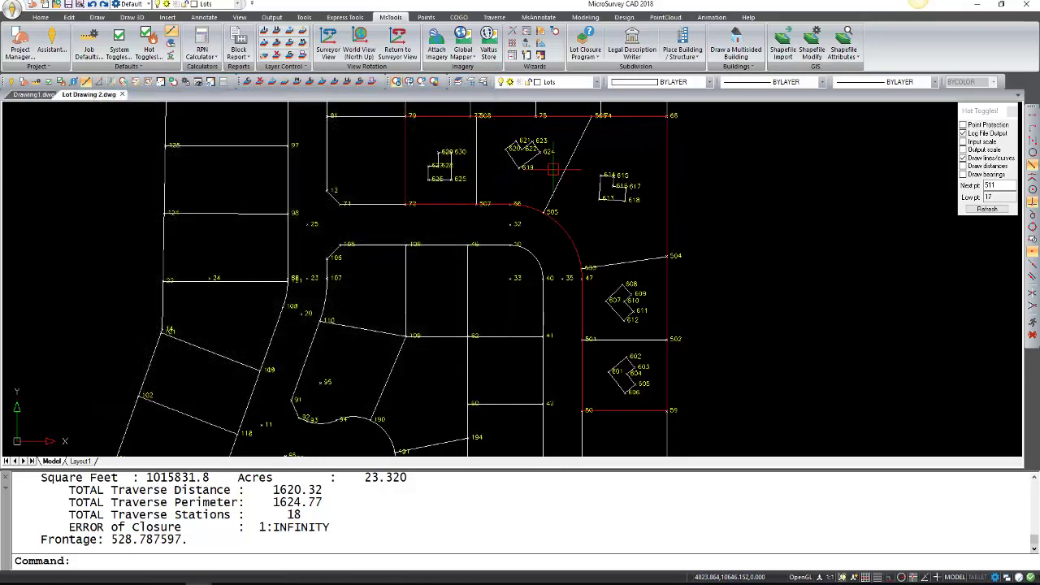
Step: Start a Lot Report saved as Lot5 on the Desktop
left_click(241, 56)
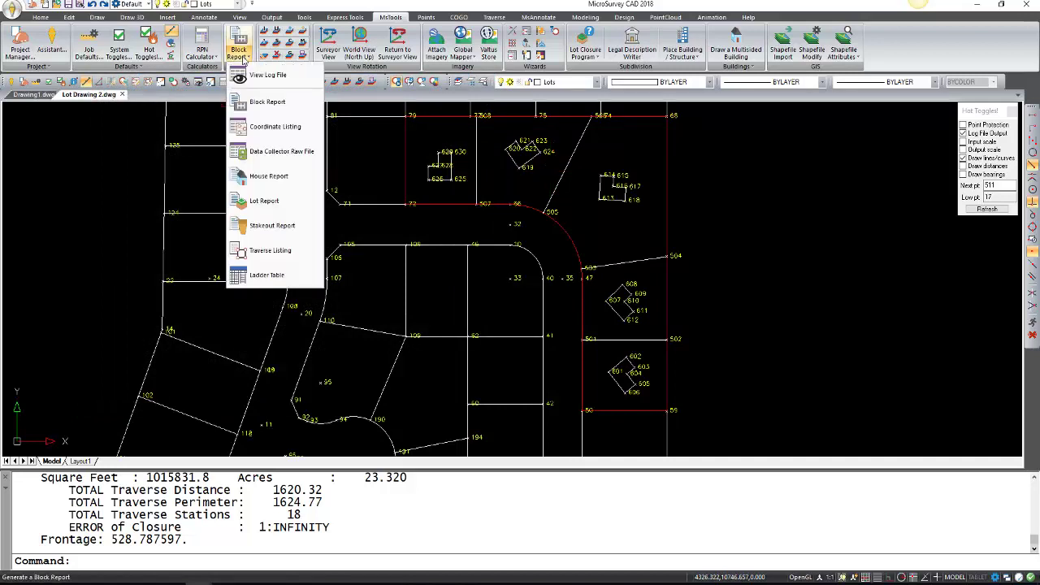
left_click(279, 201)
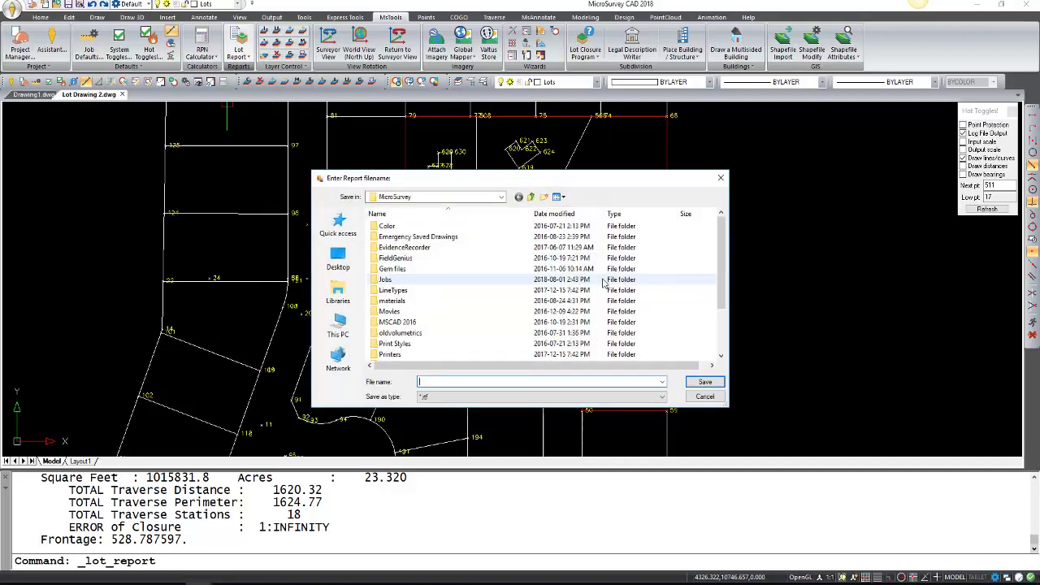
left_click(338, 259)
left_click(455, 380)
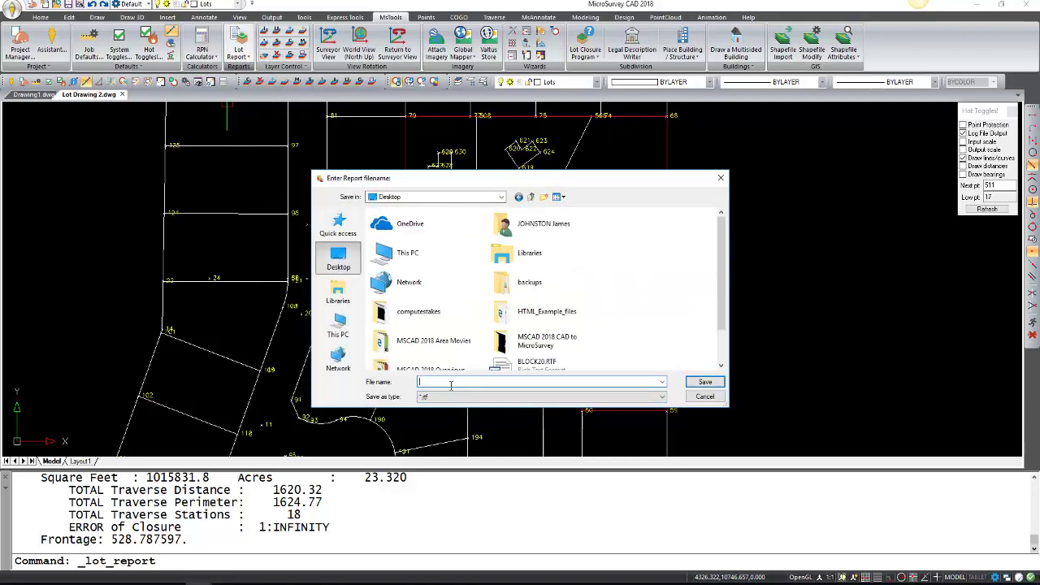
type("Lots")
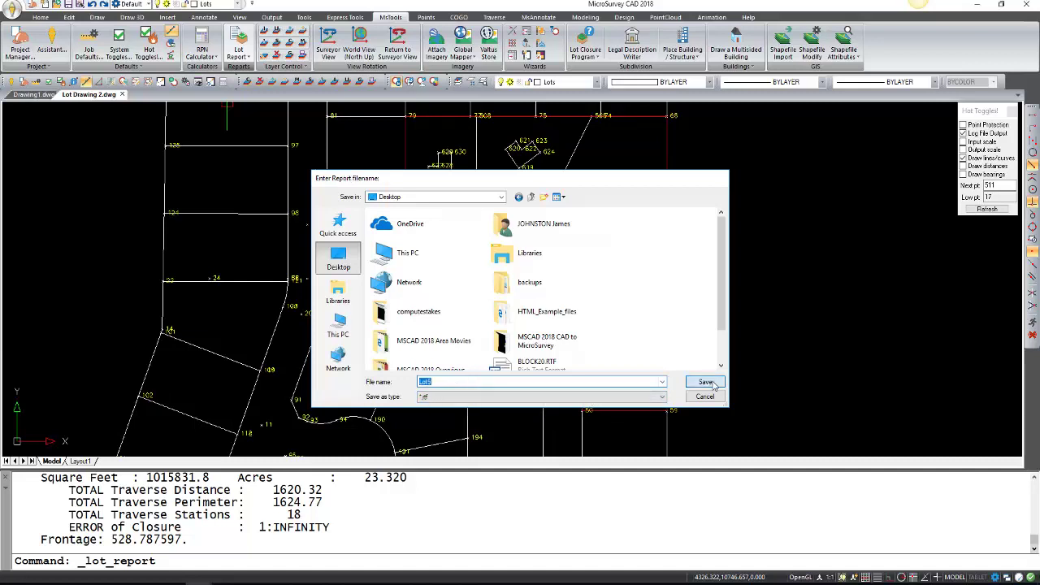
key("Return")
Step: Select the lot 5 boundary to report 3.495 acres and 108.79 frontage
left_click(537, 281)
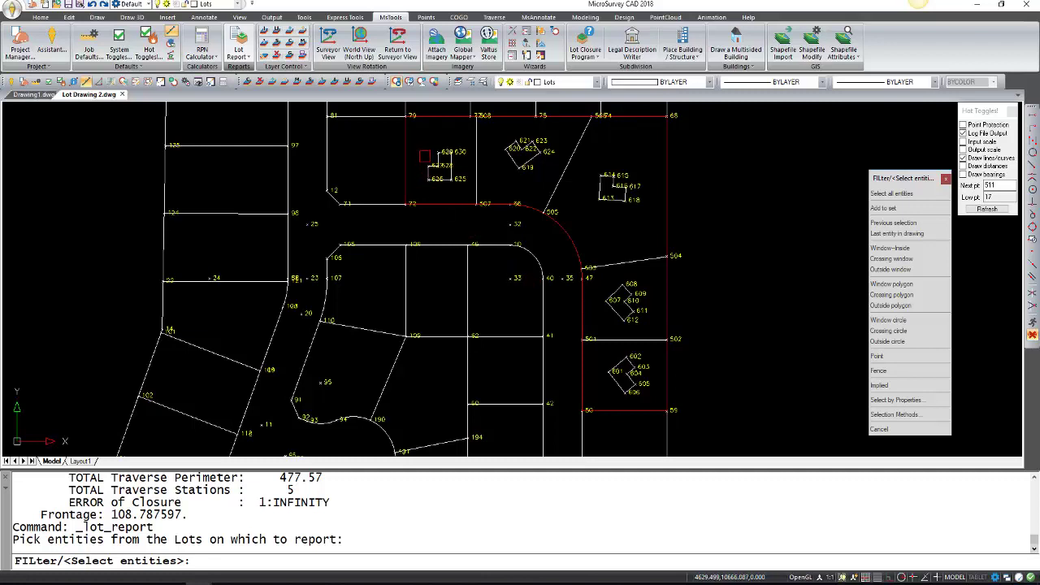
left_click(407, 158)
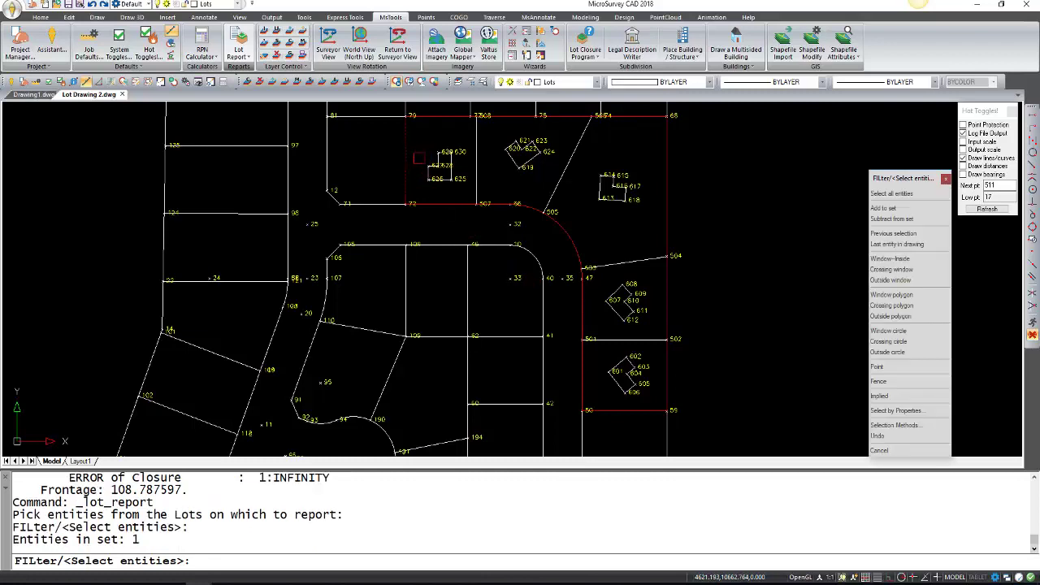
key("Return")
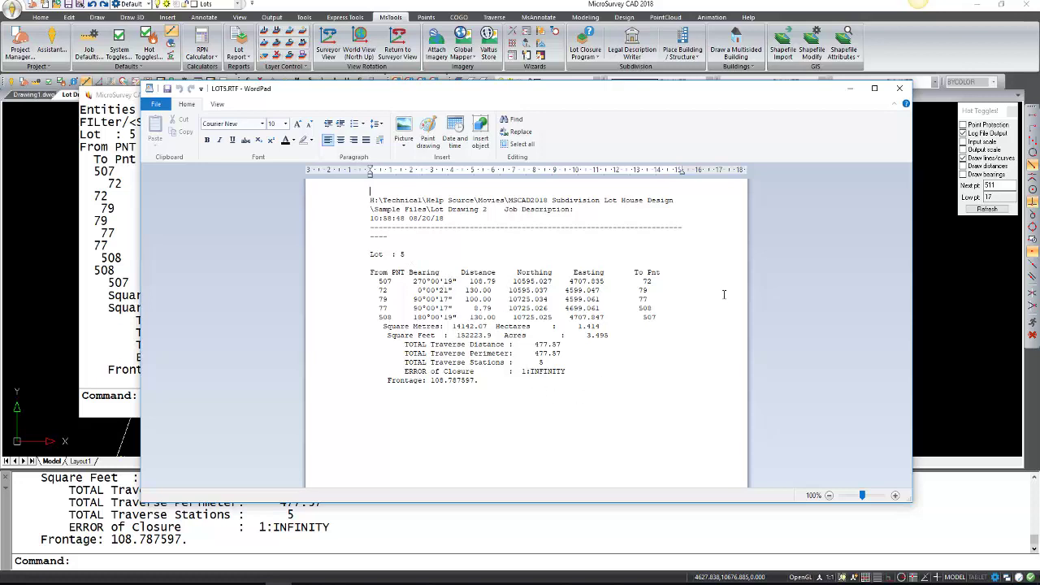
left_click(155, 104)
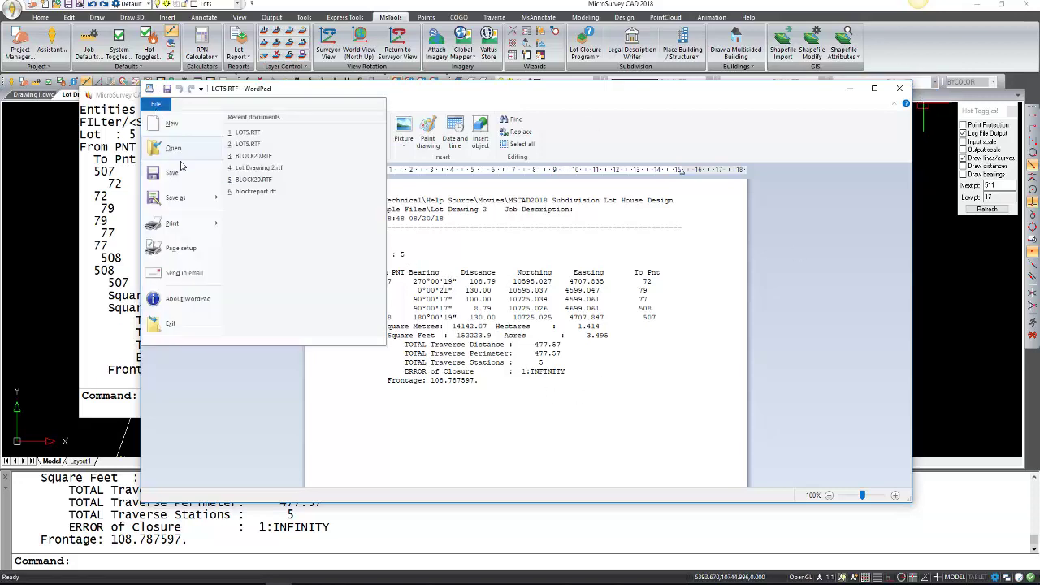
key("Escape")
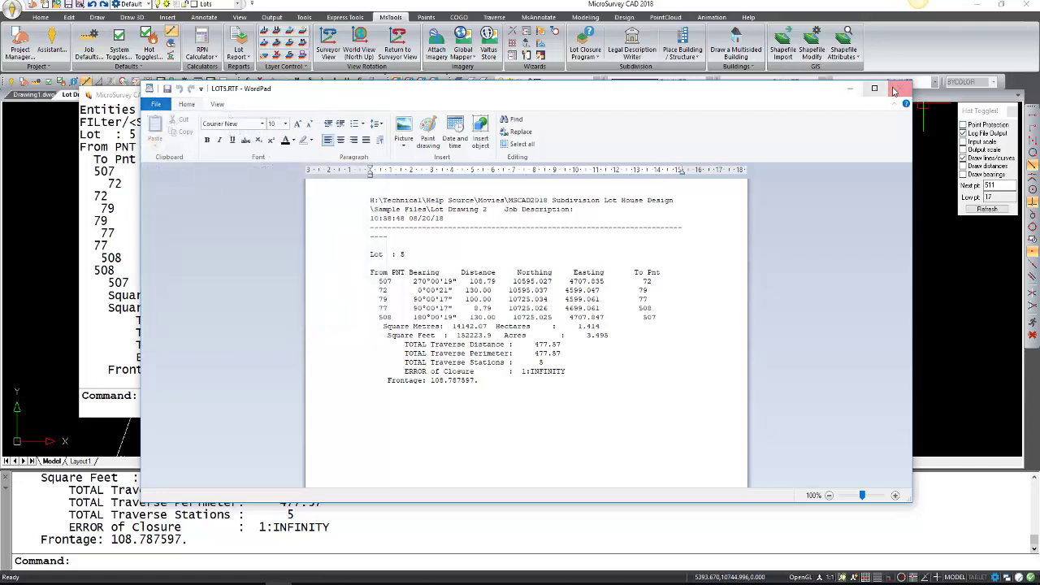
left_click(894, 91)
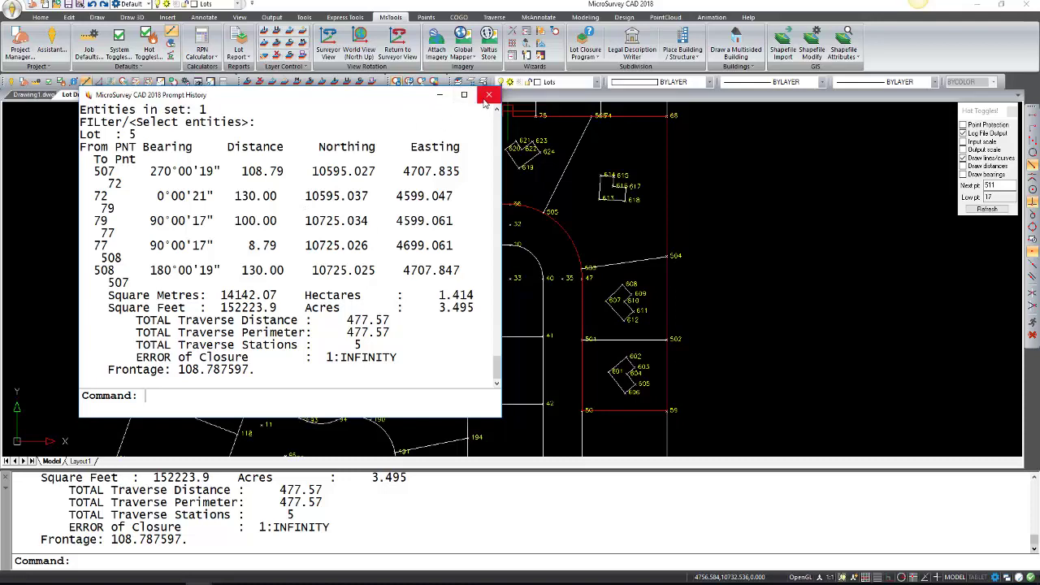
Step: Close Prompt History, then run House Report A5 on the L-shaped house outline
left_click(487, 96)
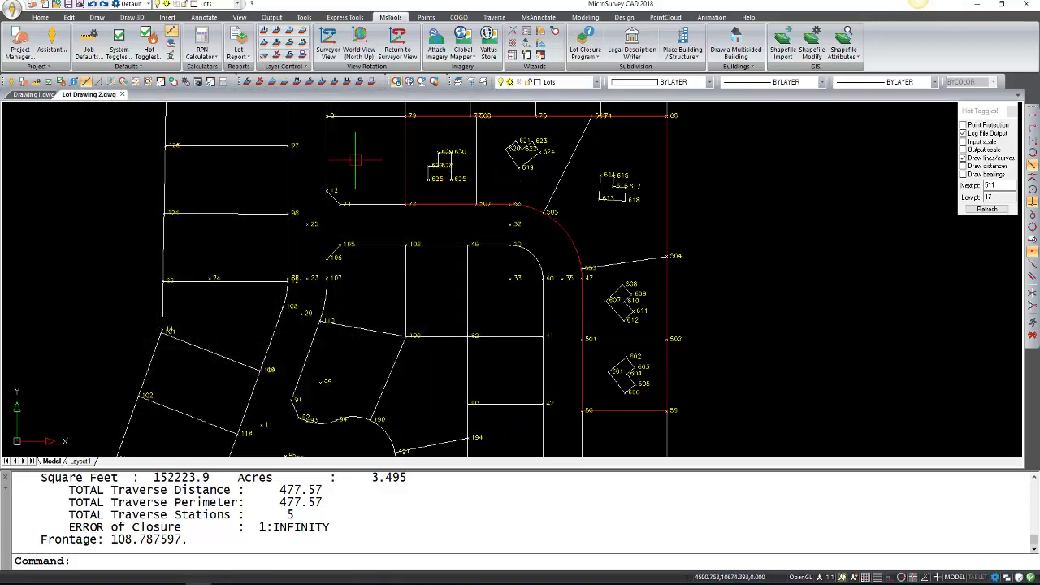
left_click(239, 45)
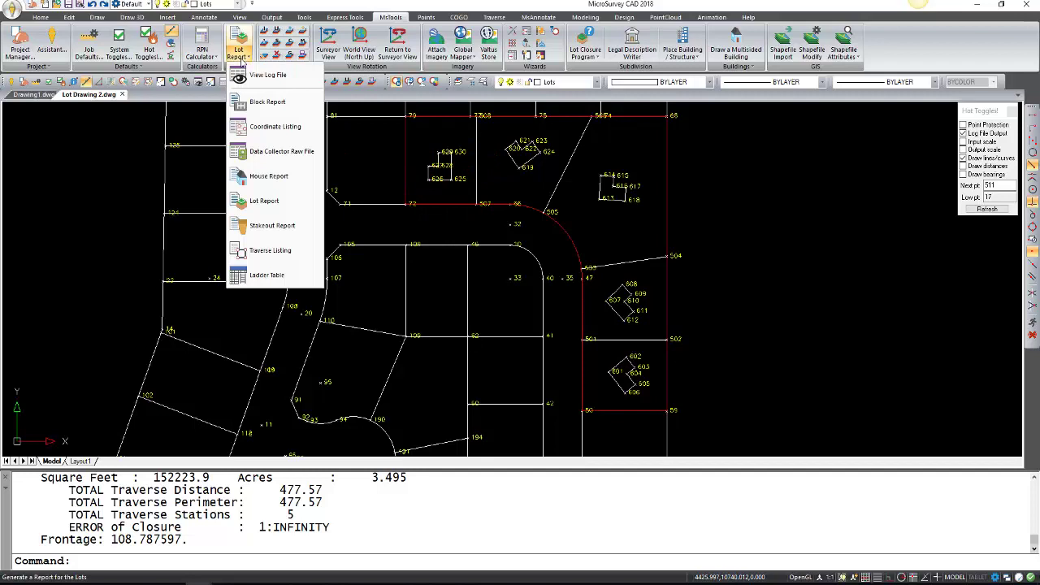
left_click(285, 176)
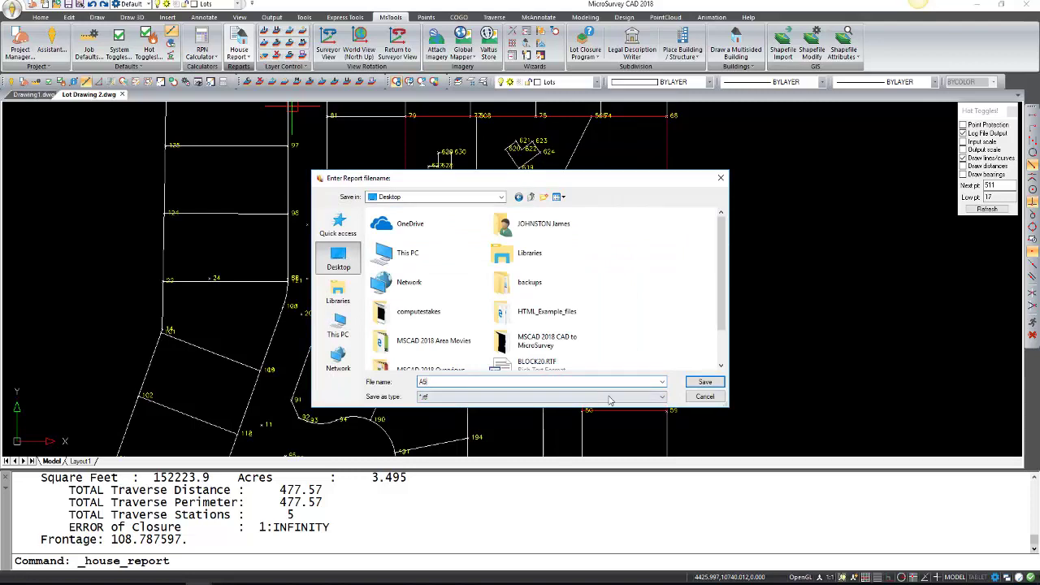
left_click(705, 382)
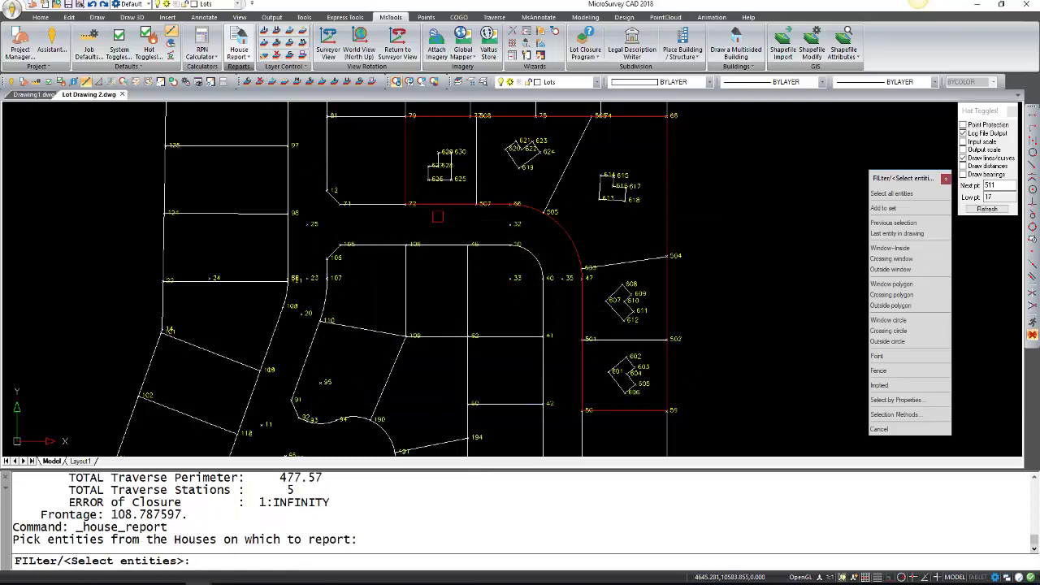
scroll(438, 216, "up", 5)
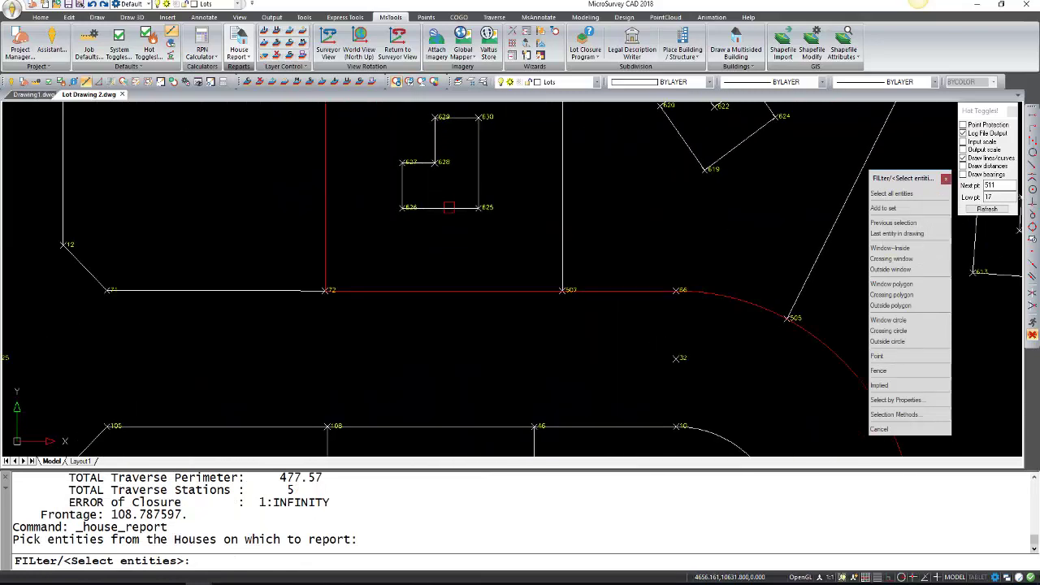
left_click(449, 208)
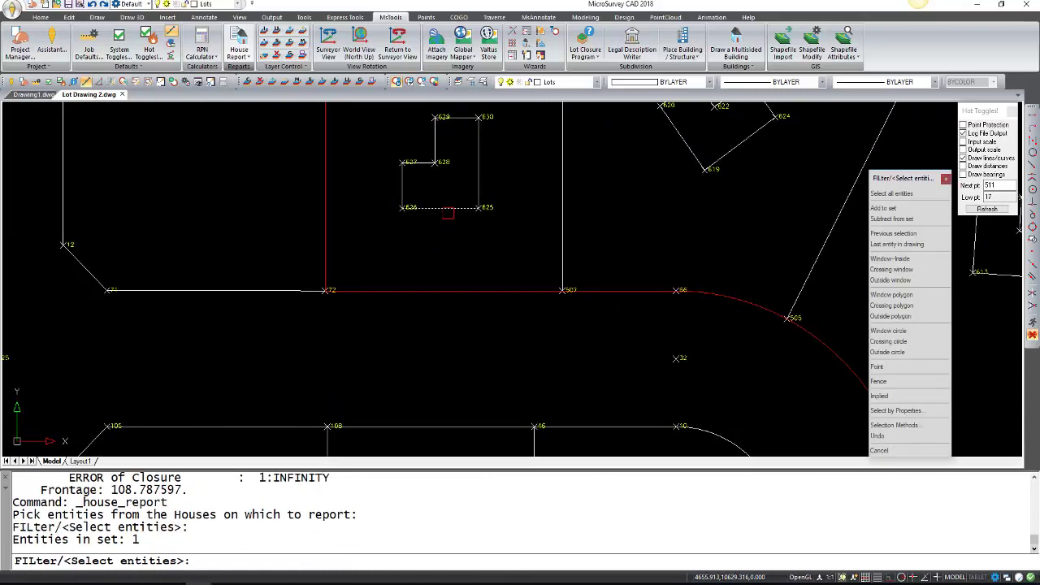
key("Return")
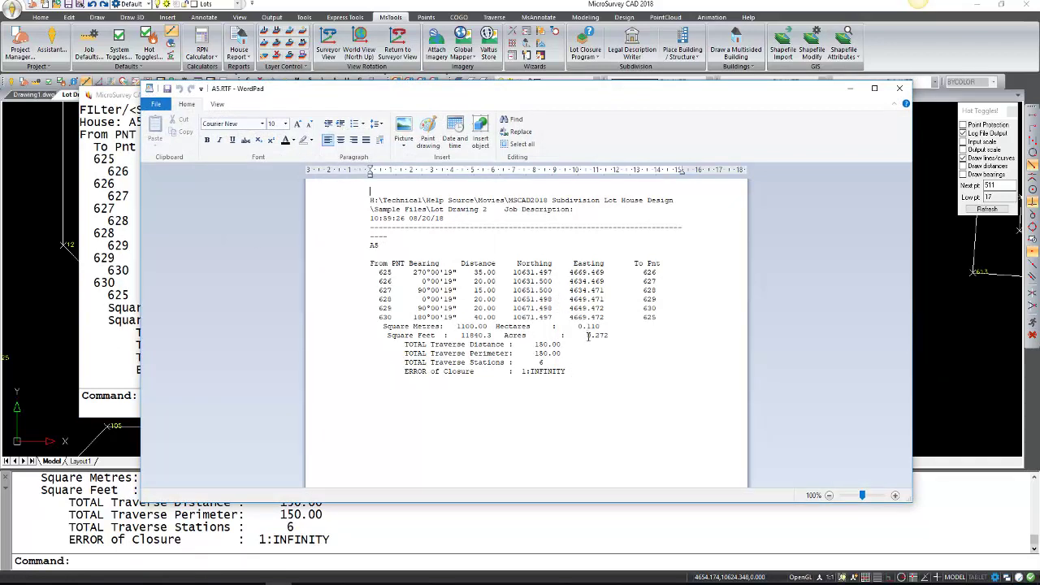
Step: Review the A5.RTF house report in WordPad, then close WordPad
left_click(156, 105)
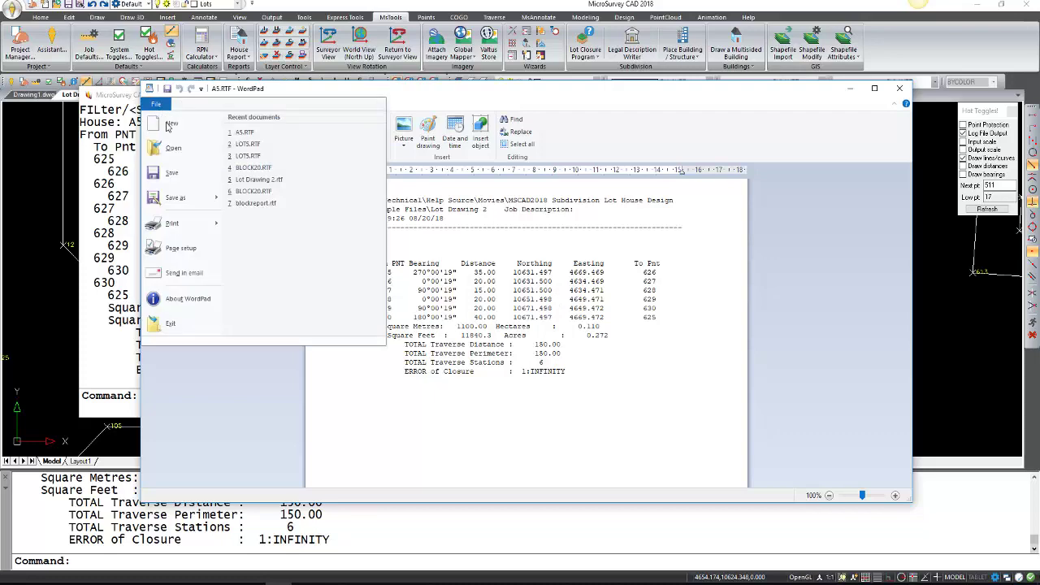
key("Escape")
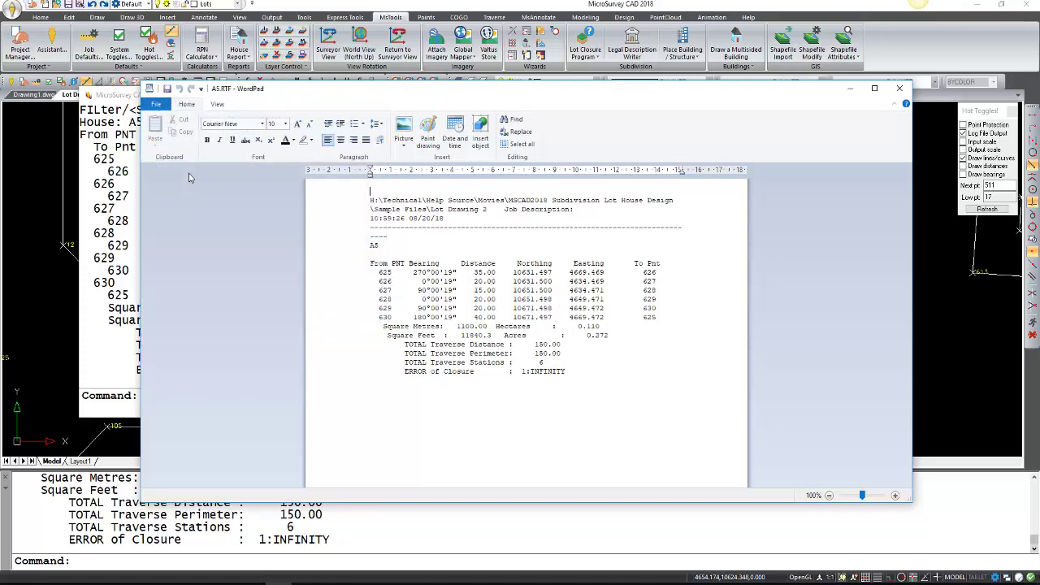
left_click(899, 88)
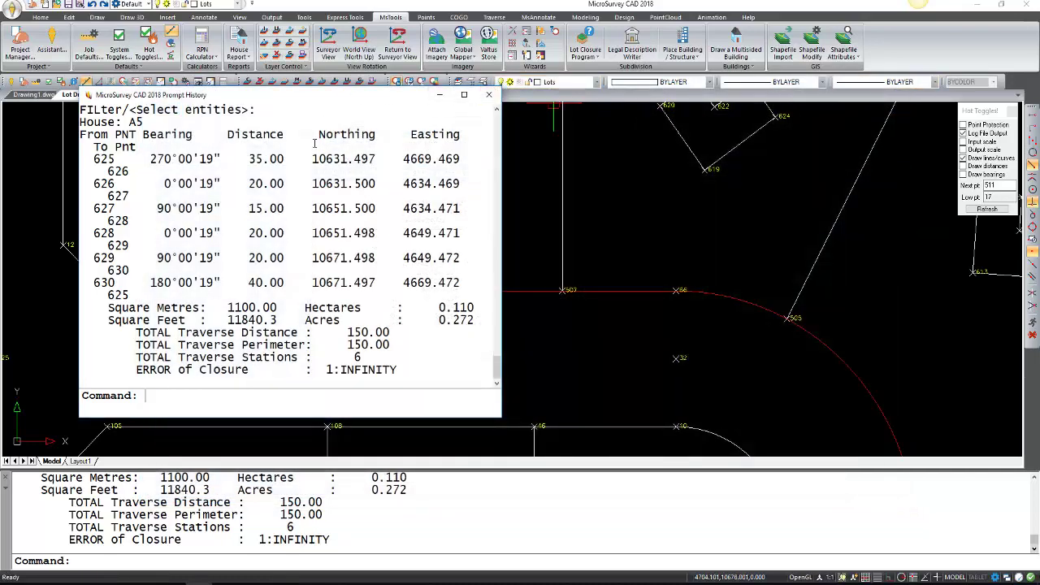
Step: Close the Prompt History and zoom out to show lot 5's L-shaped house among neighbouring lots
left_click(490, 95)
scroll(580, 244, "down", 5)
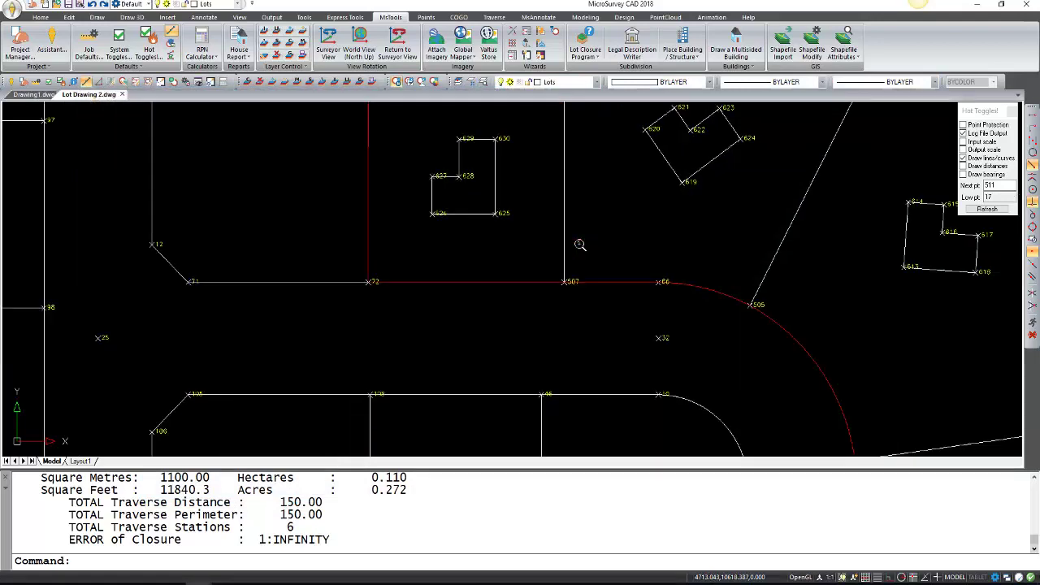
middle_click_drag(660, 242, 518, 192)
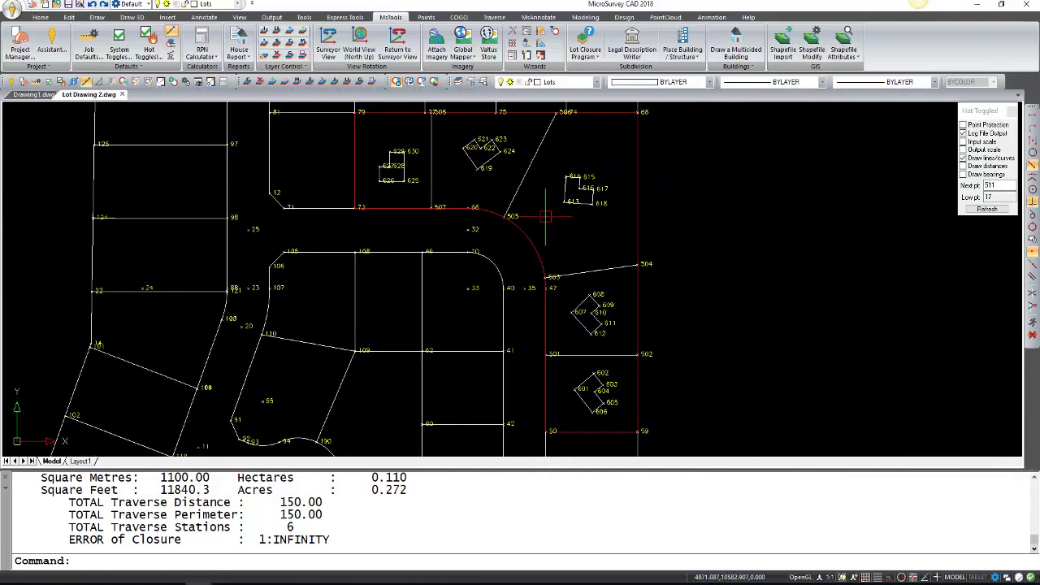